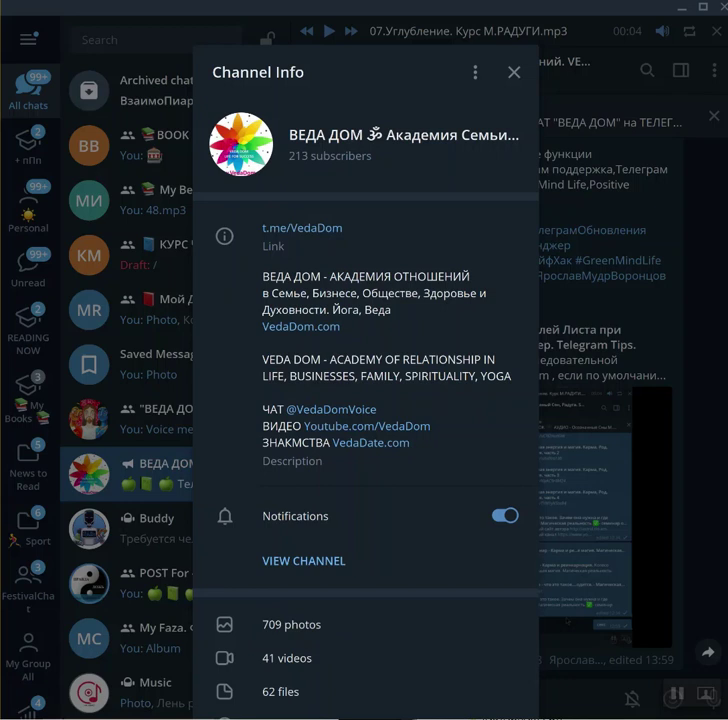
# Look through the channel's info, from its description to the shared media categories, and close it.
pyautogui.scroll(-3, 481, 540)
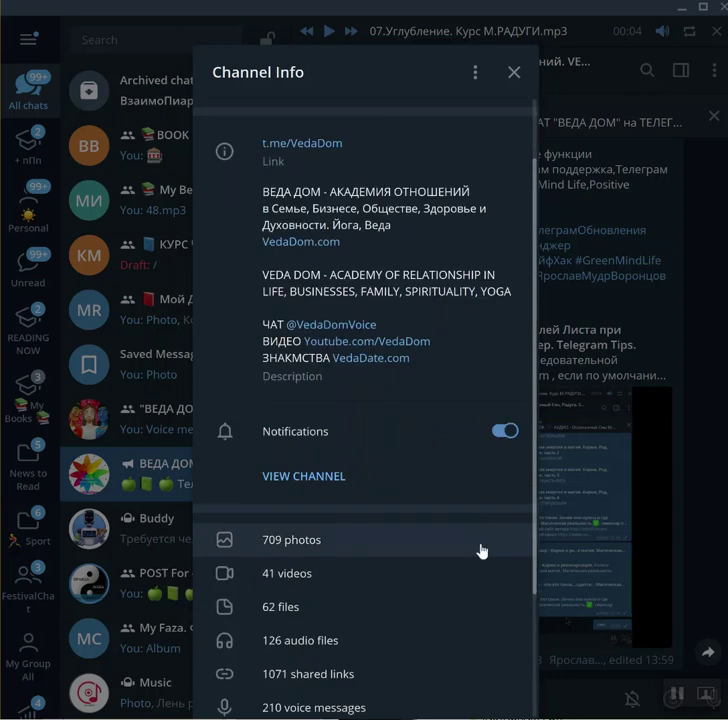
pyautogui.scroll(-2, 500, 545)
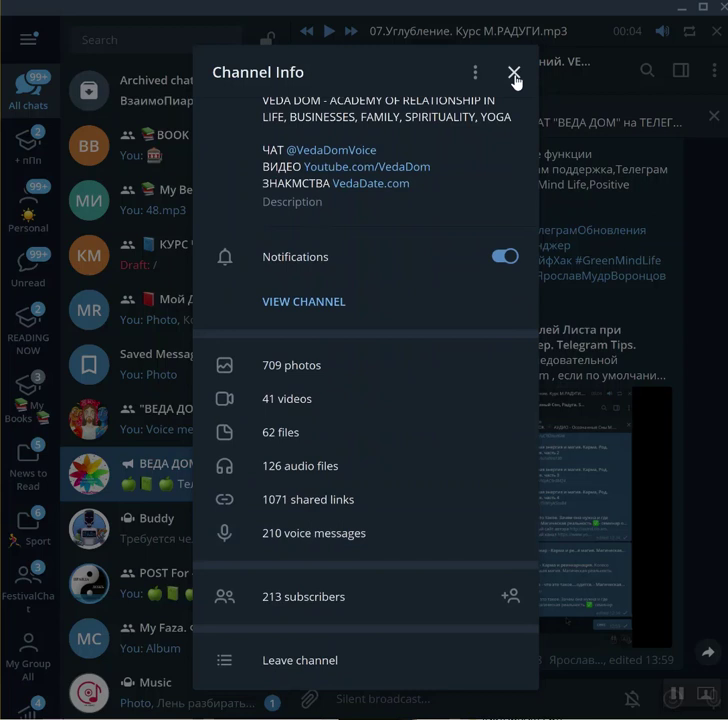
pyautogui.click(513, 74)
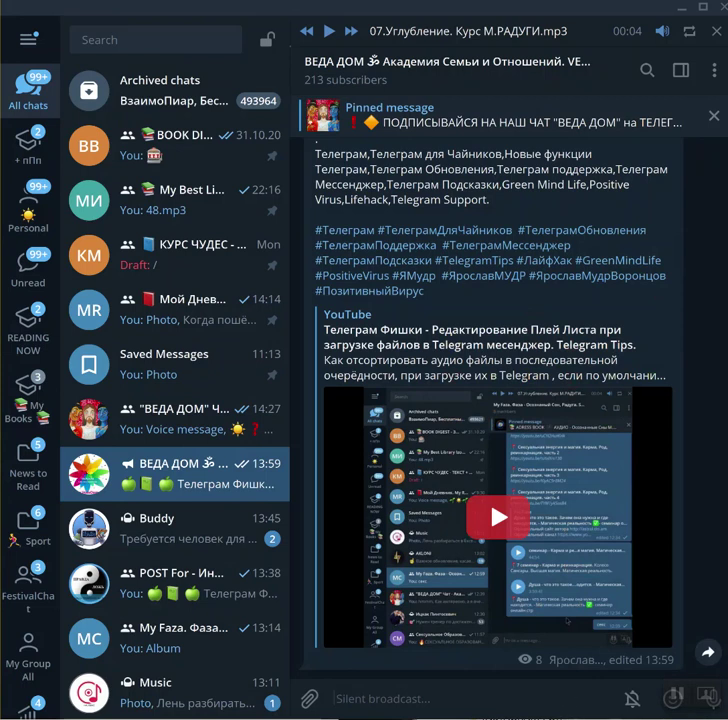
# Switch to File Explorer and attach the four "Сексуальная энергия и магия" MP3 files from the ! 4K Video Downloader folder to the channel.
pyautogui.hotkey('alt', 'Tab')
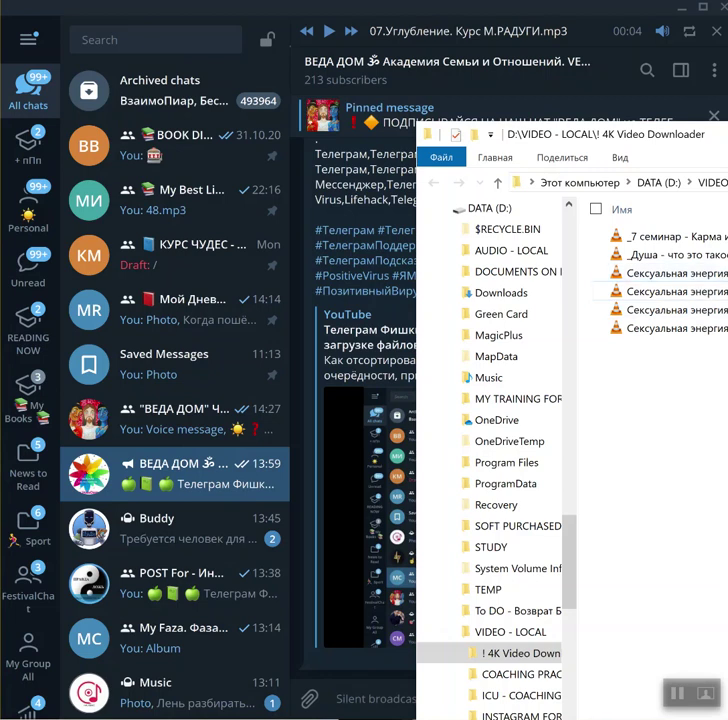
pyautogui.moveTo(727, 143); pyautogui.dragTo(486, 125)
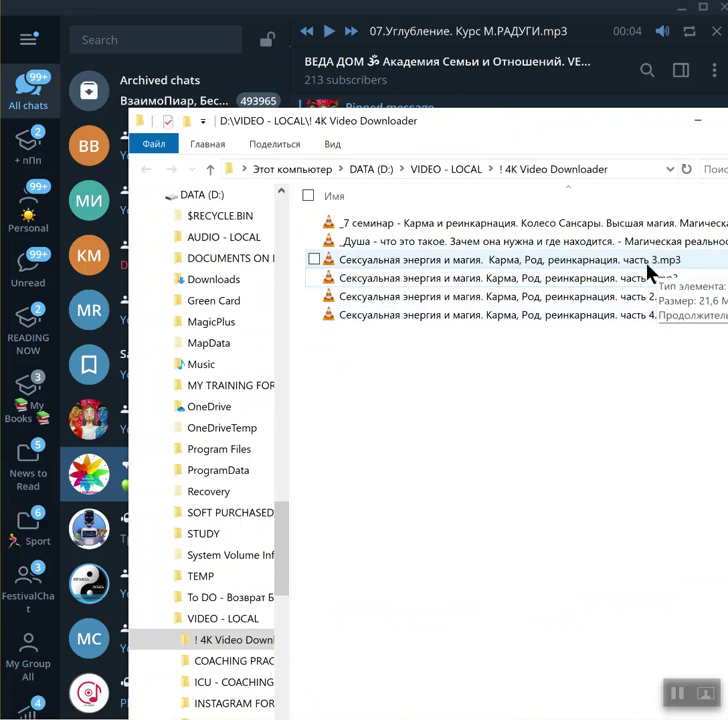
pyautogui.moveTo(567, 122); pyautogui.dragTo(727, 122)
pyautogui.moveTo(518, 120); pyautogui.dragTo(558, 119)
pyautogui.click(682, 258)
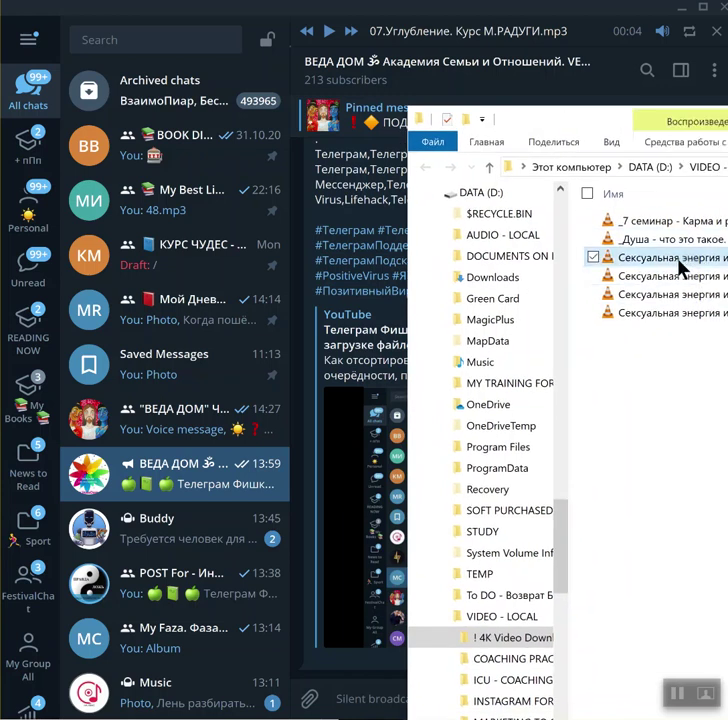
pyautogui.keyDown('shift'); pyautogui.click(669, 313); pyautogui.keyUp('shift')
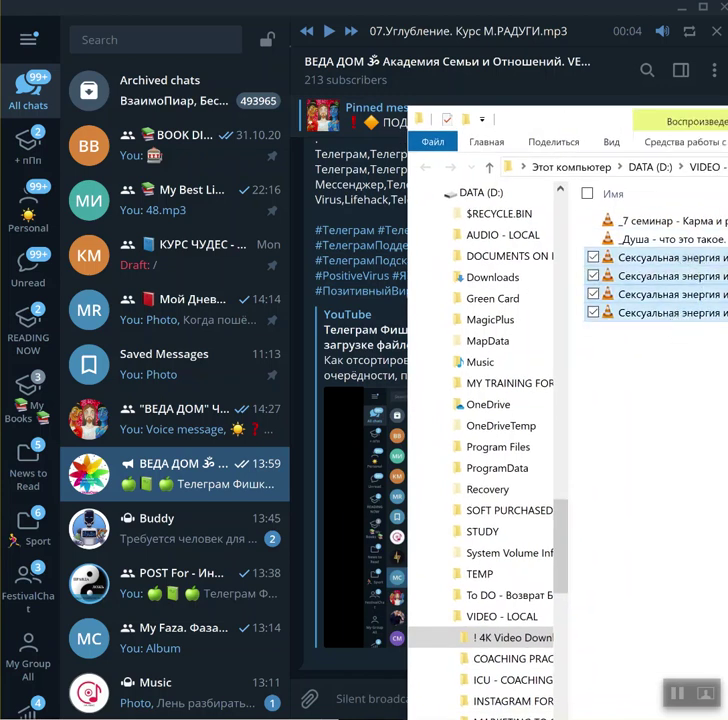
pyautogui.moveTo(601, 110); pyautogui.dragTo(688, 107)
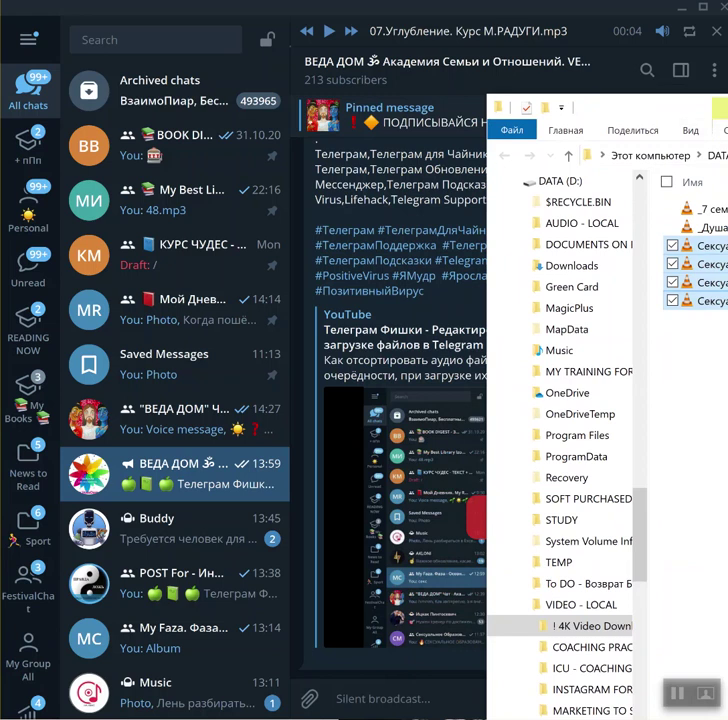
pyautogui.moveTo(706, 246); pyautogui.dragTo(427, 650)
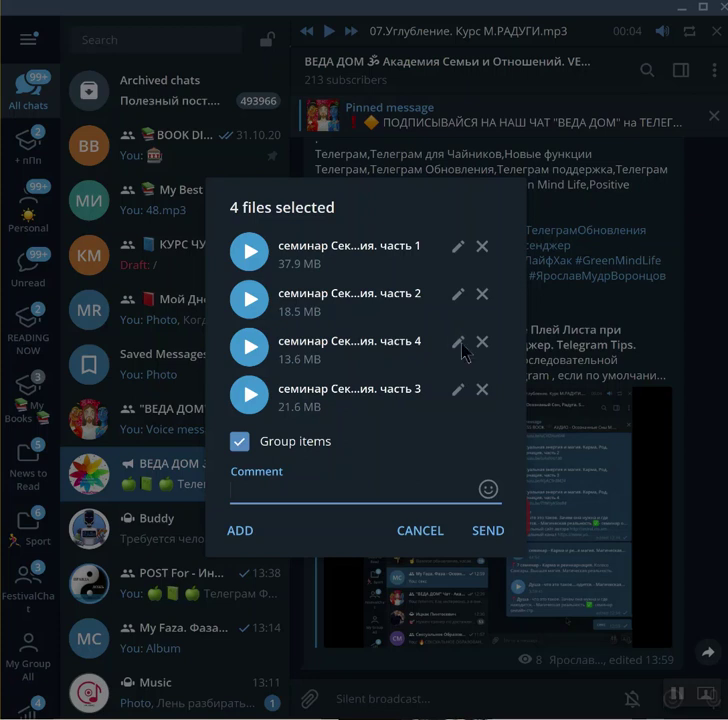
# Replace the third file in the upload list with the part 3 (часть 3) MP3.
pyautogui.click(460, 347)
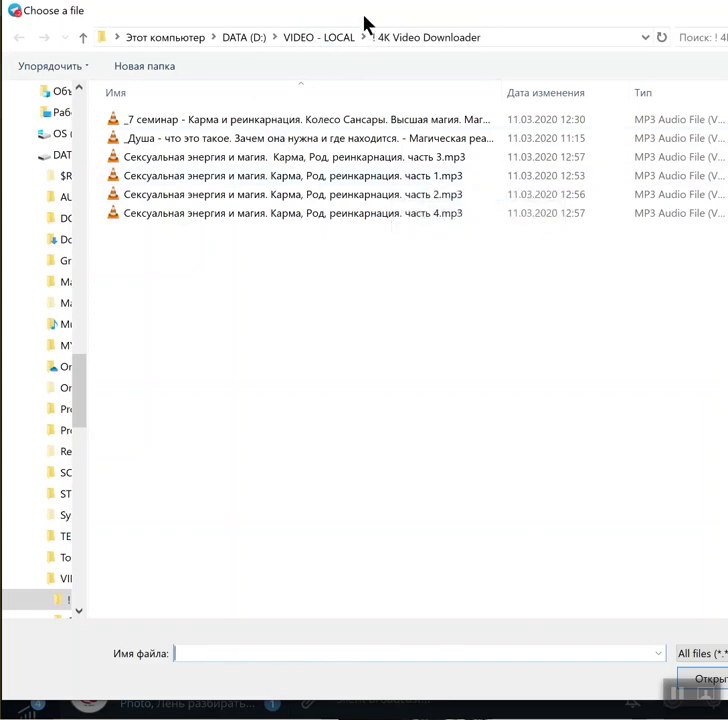
pyautogui.moveTo(364, 16); pyautogui.dragTo(443, 58)
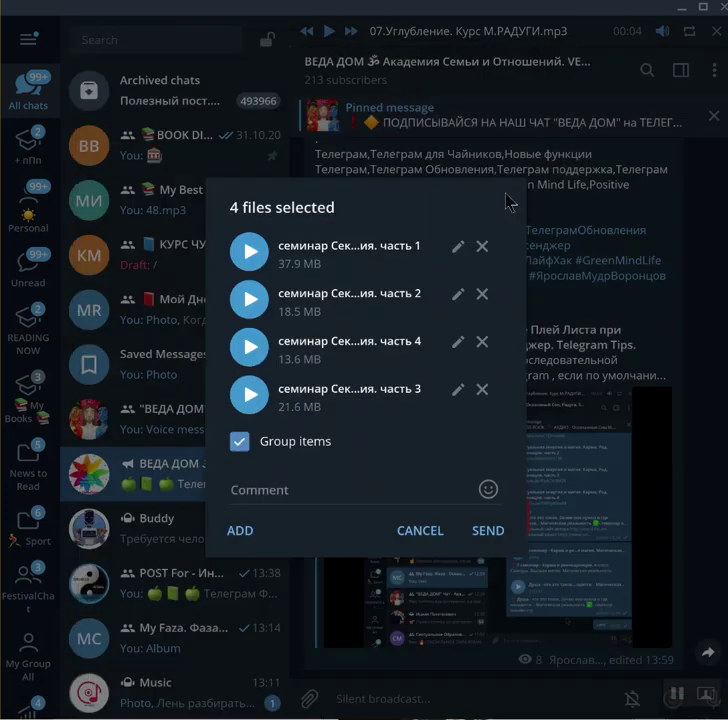
pyautogui.doubleClick(506, 197)
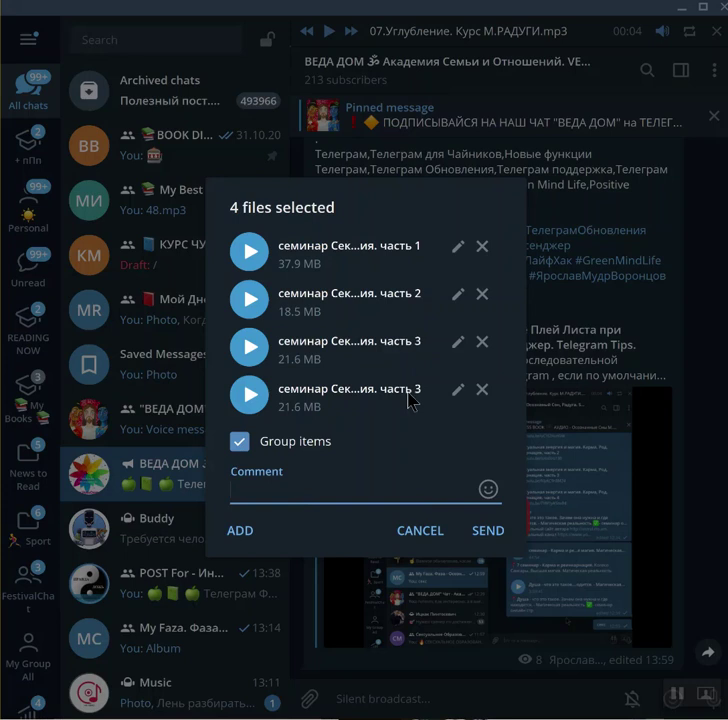
# Remove the duplicate part 3 at the end of the upload list and add the part 4 (часть 4) MP3.
pyautogui.click(482, 390)
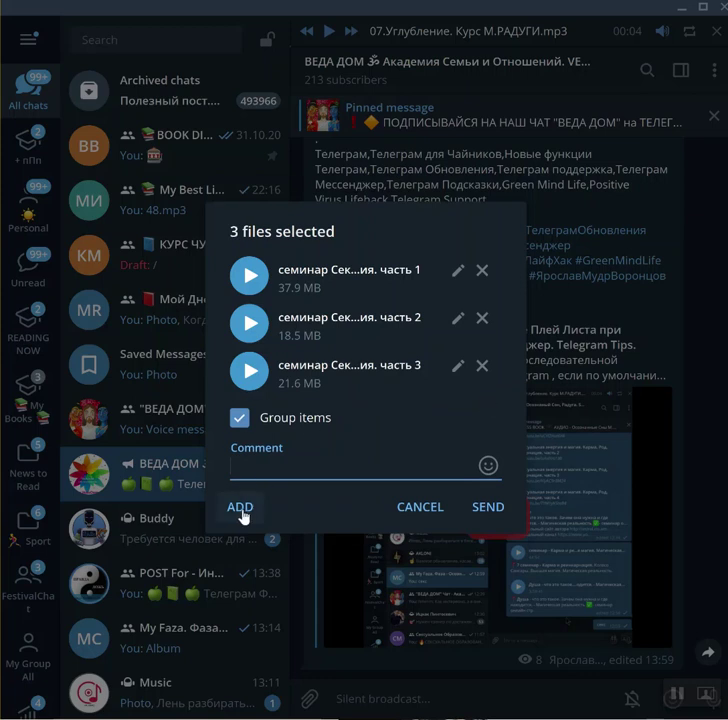
pyautogui.click(241, 510)
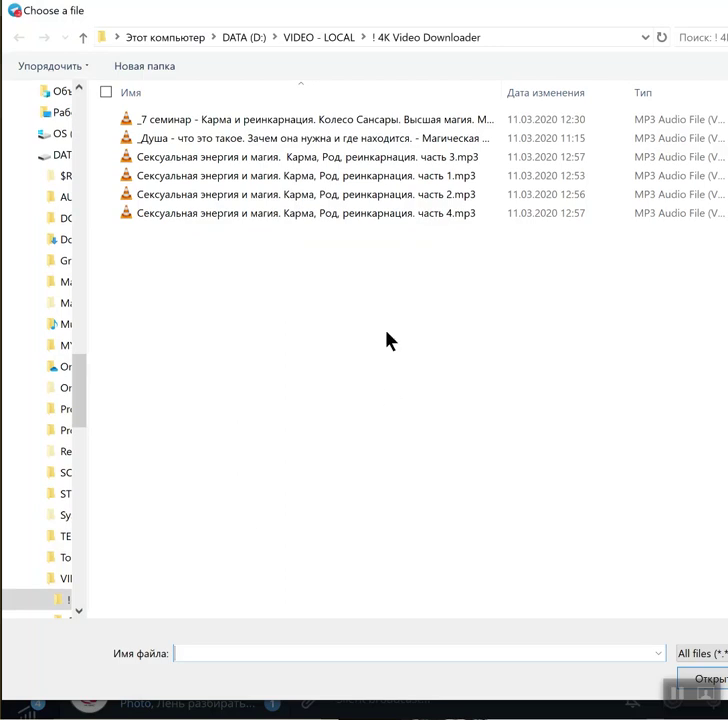
pyautogui.click(427, 214)
pyautogui.doubleClick(427, 214)
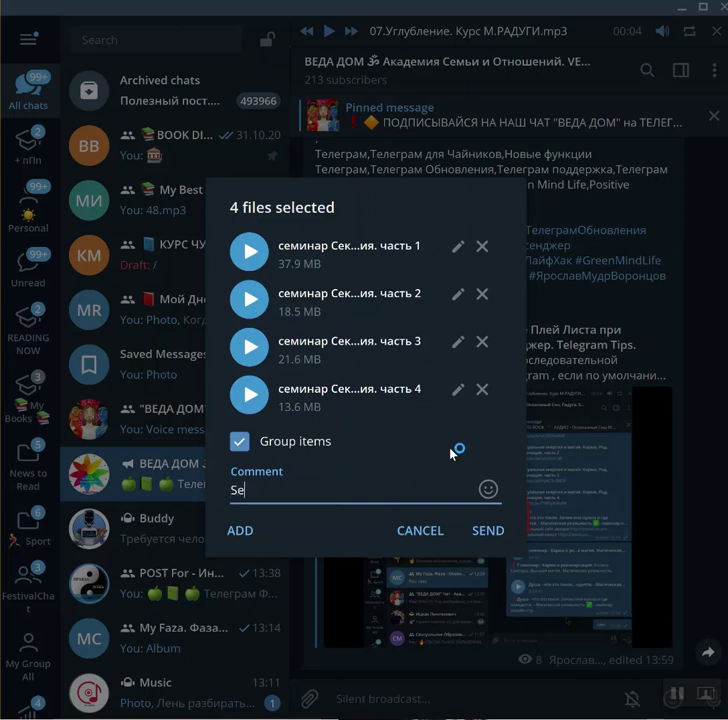
# Write the comment "Sexual education" for the files, correcting the misspelled second word with the suggested spelling.
pyautogui.write('xual aducation')
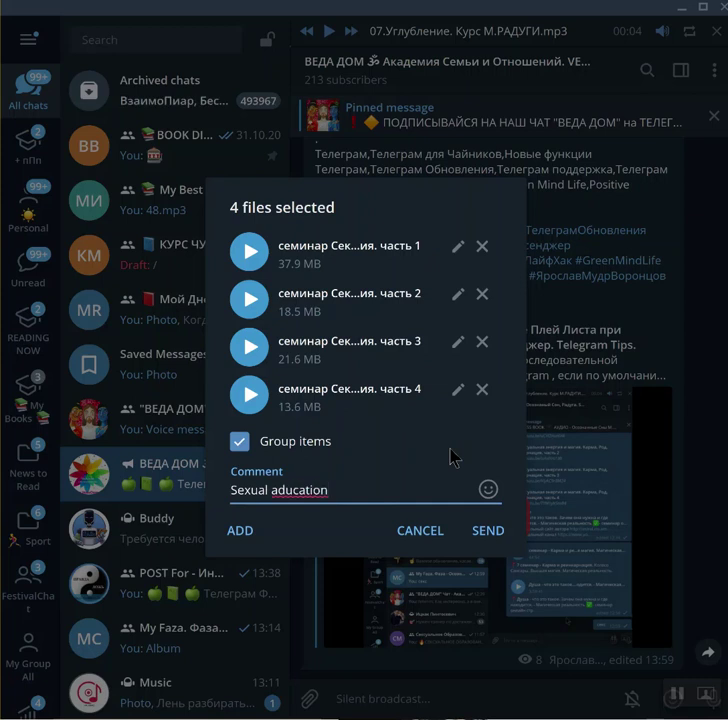
pyautogui.rightClick(307, 500)
pyautogui.moveTo(346, 476)
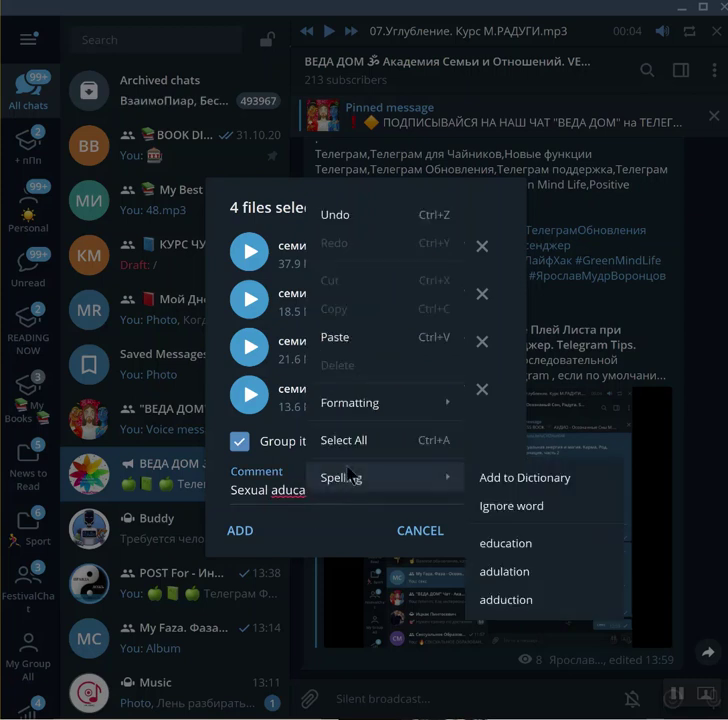
pyautogui.click(509, 552)
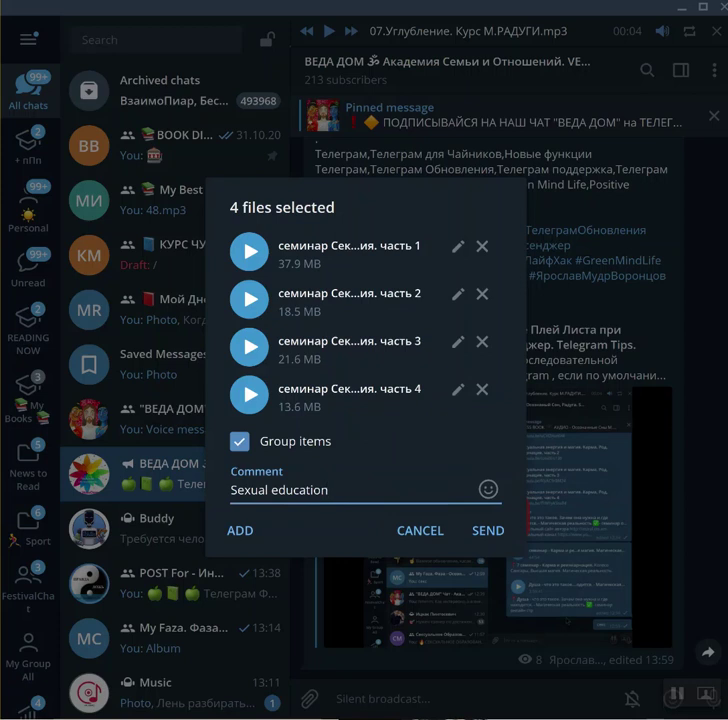
# Switch to File Explorer and examine how the audio files are named and ordered in the ! 4K Video Downloader folder.
pyautogui.hotkey('alt', 'Tab')
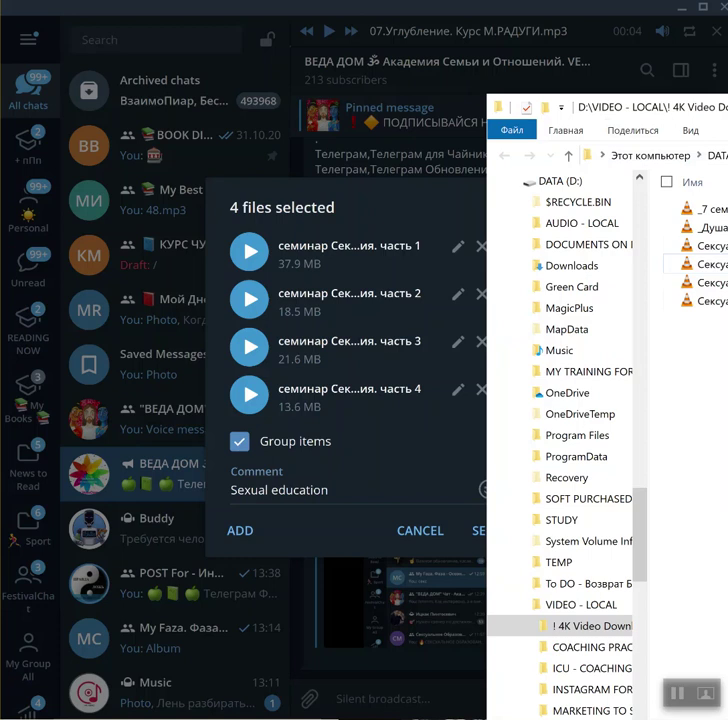
pyautogui.moveTo(727, 105); pyautogui.dragTo(416, 107)
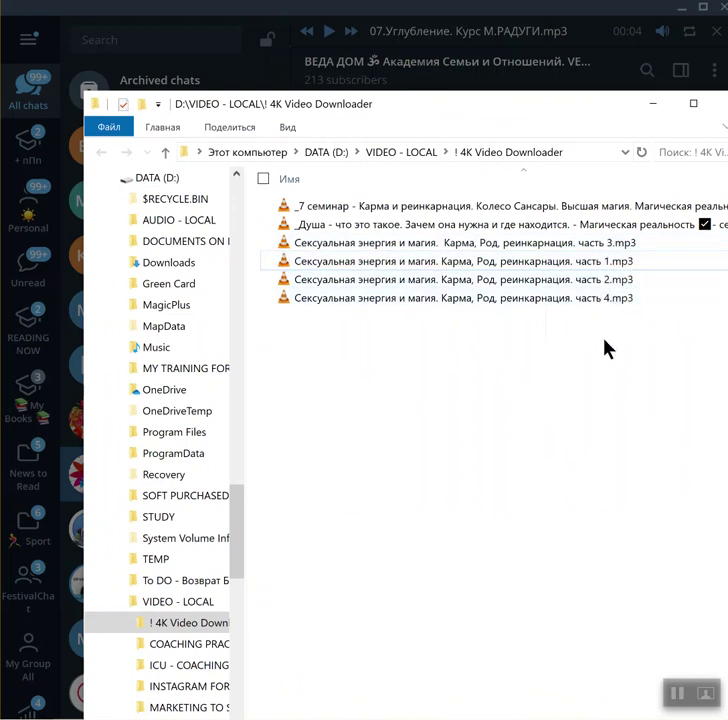
pyautogui.moveTo(406, 110); pyautogui.dragTo(409, 110)
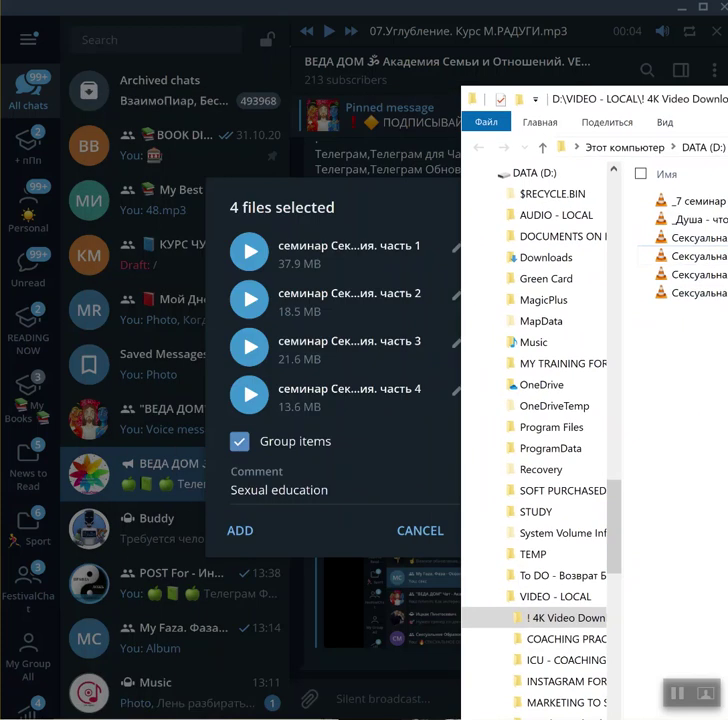
pyautogui.moveTo(640, 99); pyautogui.dragTo(620, 95)
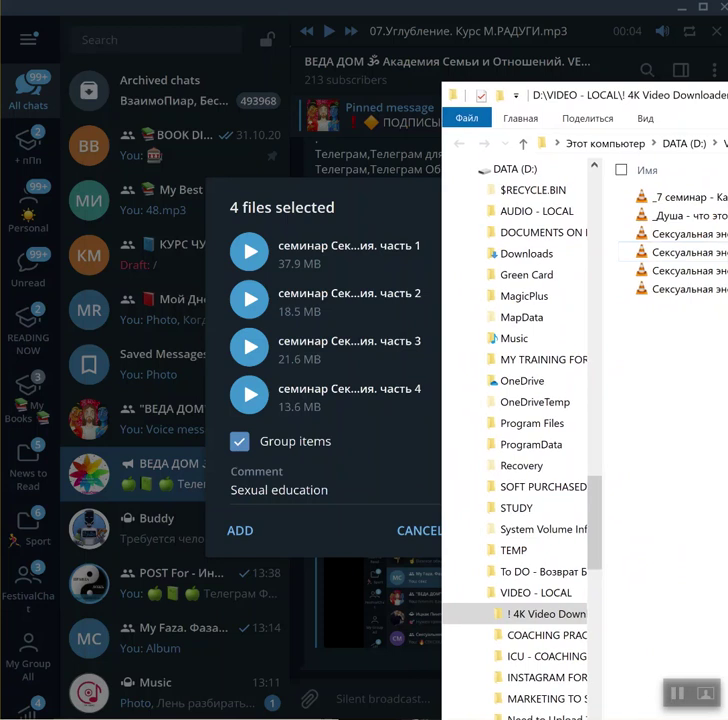
pyautogui.moveTo(727, 96); pyautogui.dragTo(442, 90)
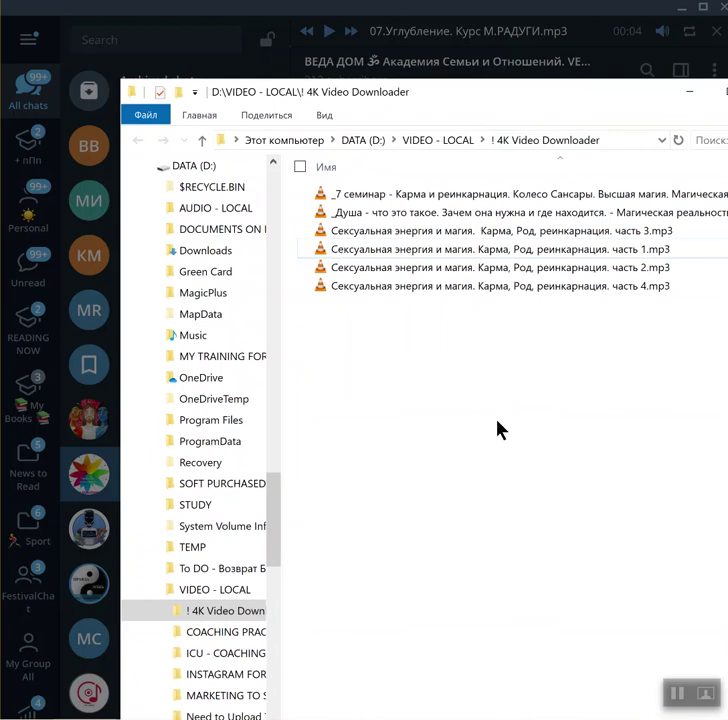
pyautogui.moveTo(528, 104); pyautogui.dragTo(727, 117)
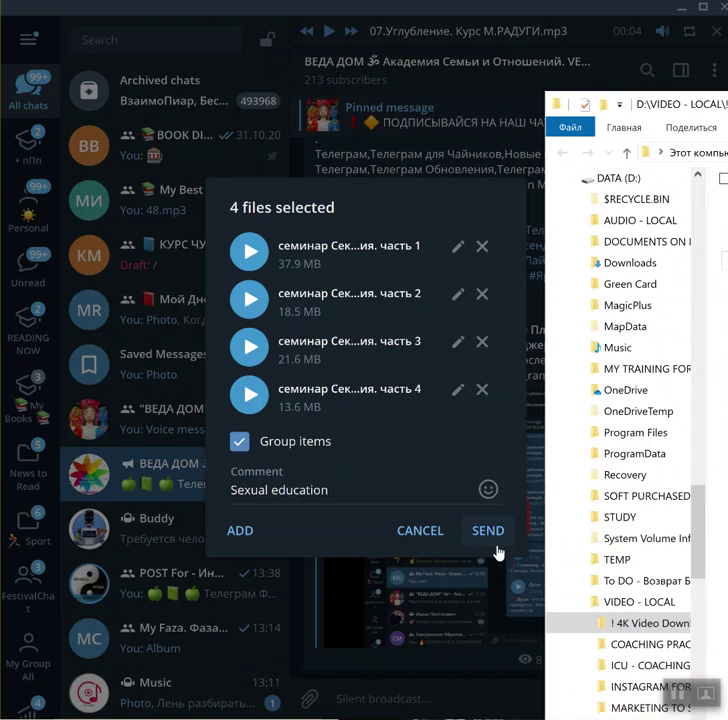
pyautogui.moveTo(650, 103); pyautogui.dragTo(727, 103)
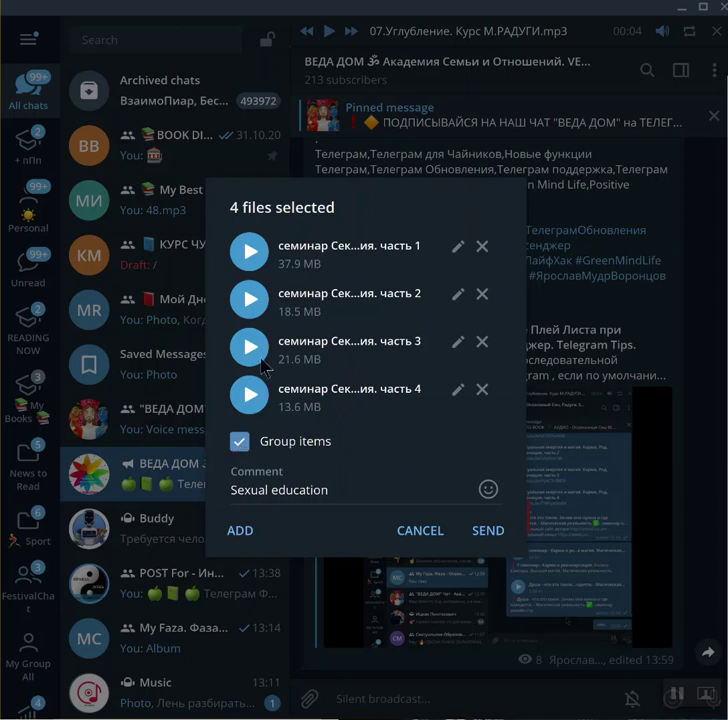
# Turn Group items off and back on, and send the four audio files with their comment to the channel.
pyautogui.click(255, 446)
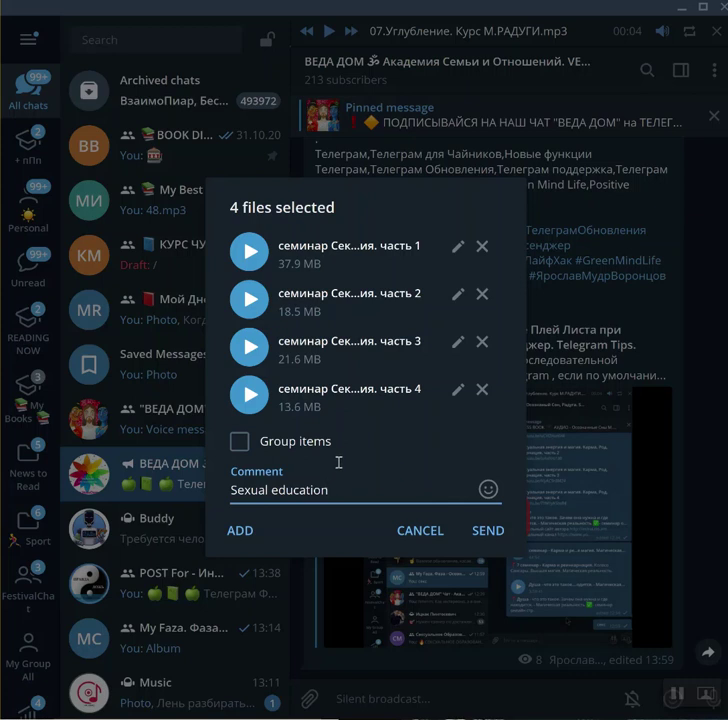
pyautogui.click(242, 446)
pyautogui.click(486, 532)
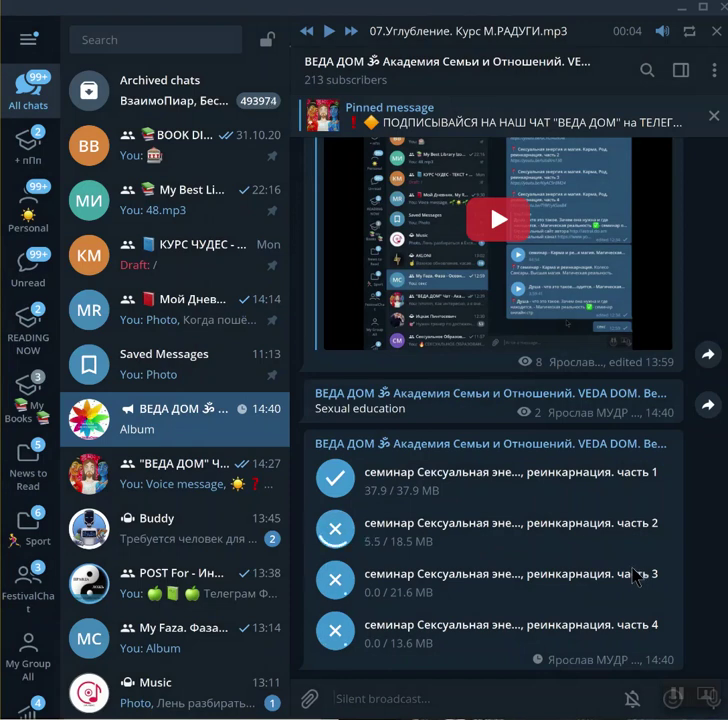
# Cancel the uploads of parts 2, 3 and 4 in the sent album.
pyautogui.click(335, 529)
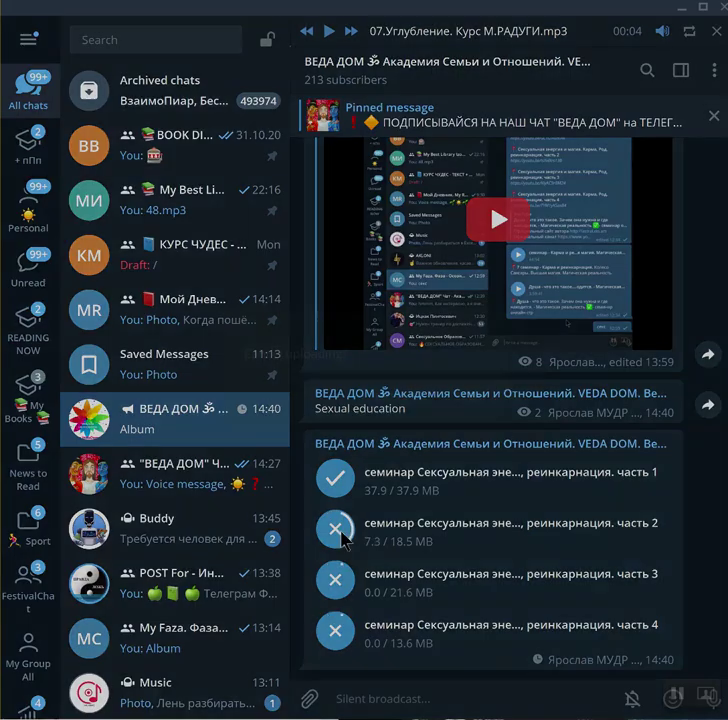
pyautogui.click(471, 400)
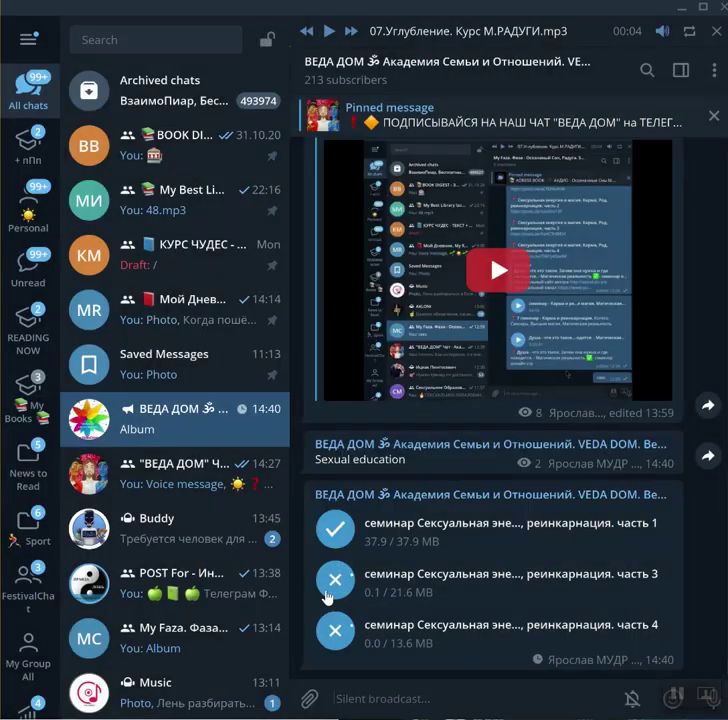
pyautogui.click(334, 590)
pyautogui.click(474, 401)
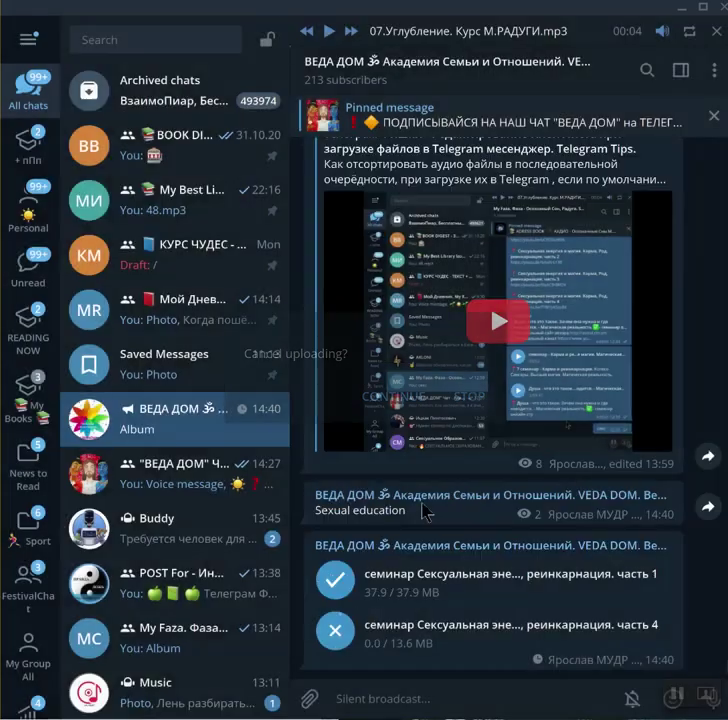
pyautogui.click(335, 629)
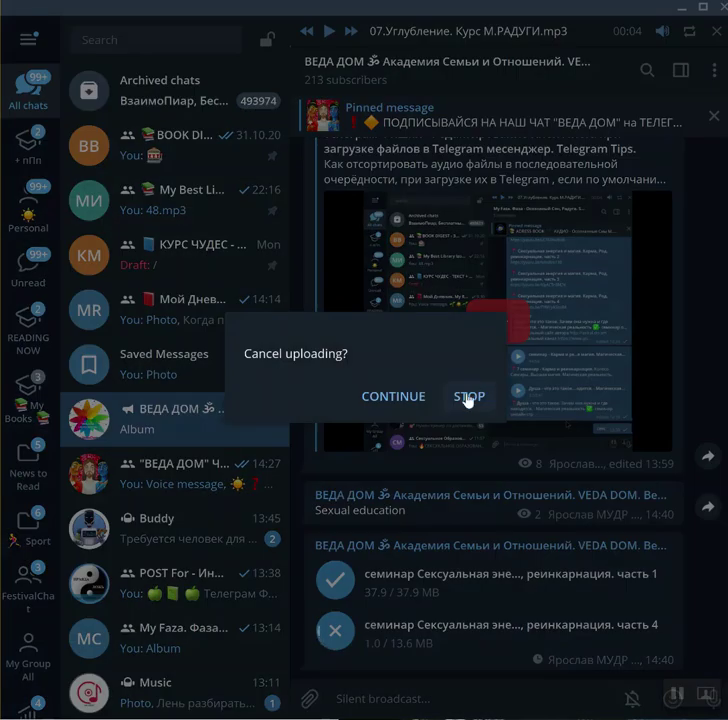
pyautogui.click(468, 397)
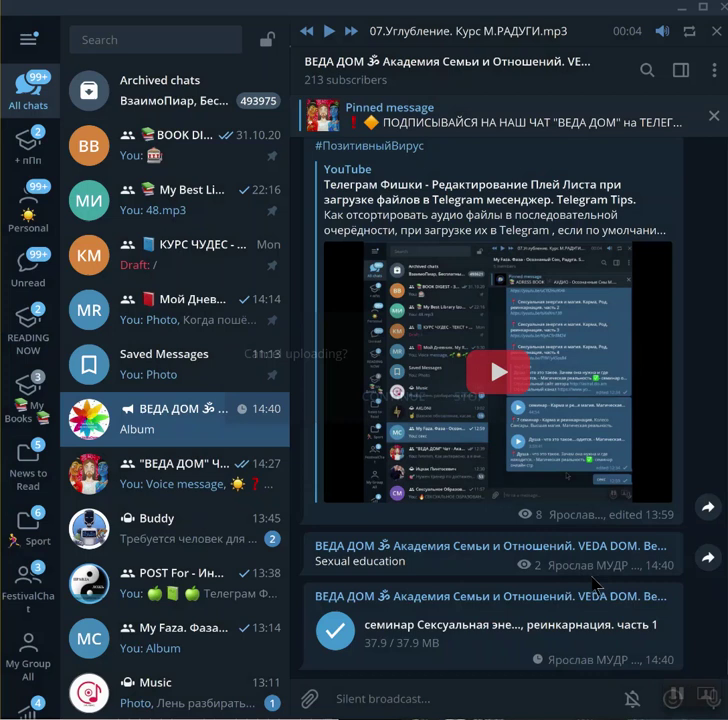
# Delete the remaining part 1 audio post and the "Sexual education" comment post from the channel.
pyautogui.rightClick(660, 646)
pyautogui.click(686, 593)
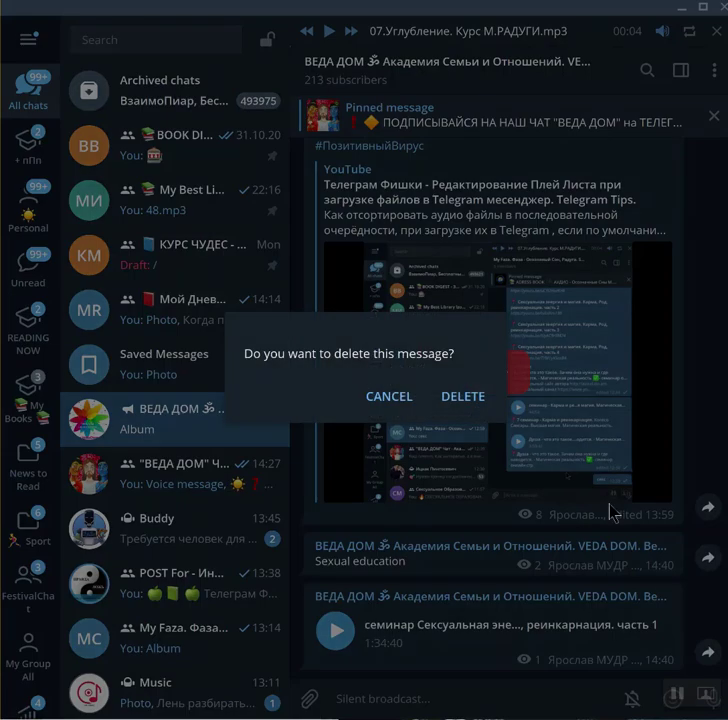
pyautogui.click(463, 397)
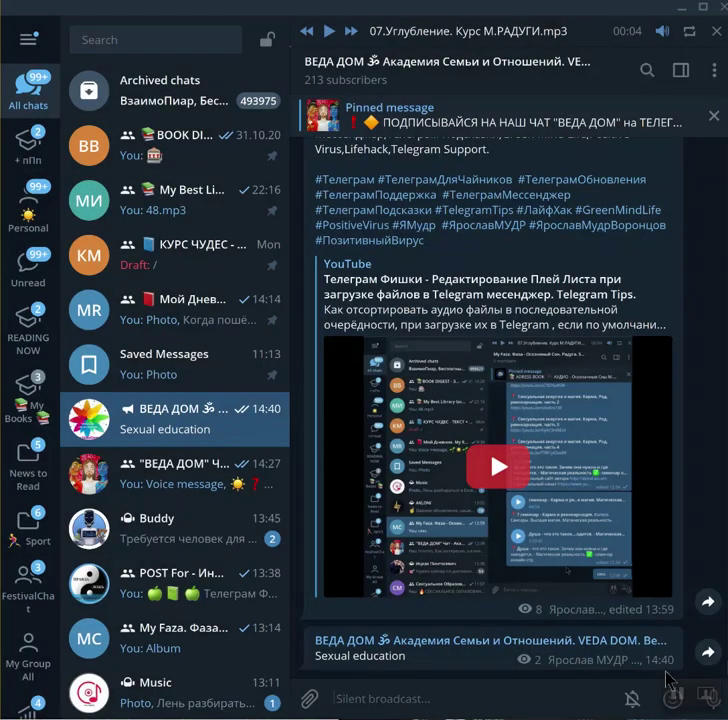
pyautogui.rightClick(480, 648)
pyautogui.click(508, 606)
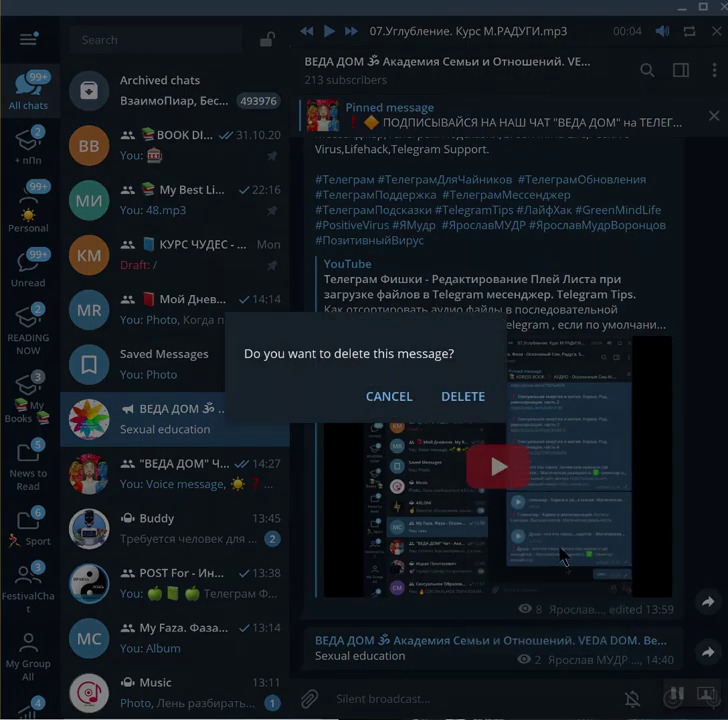
pyautogui.click(469, 411)
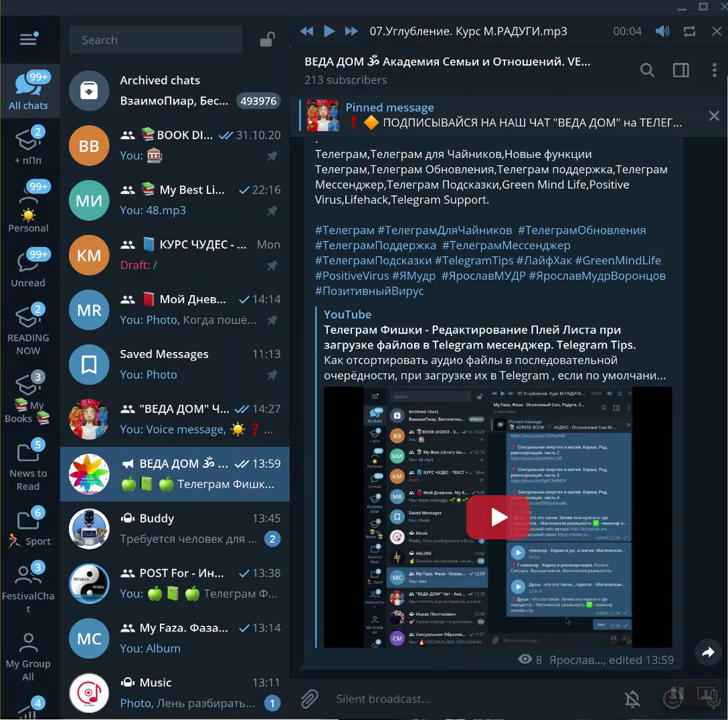
# Attach the part 3 and part 1 seminar audio files to a new channel post and turn off Group items.
pyautogui.moveTo(727, 420); pyautogui.dragTo(500, 565)
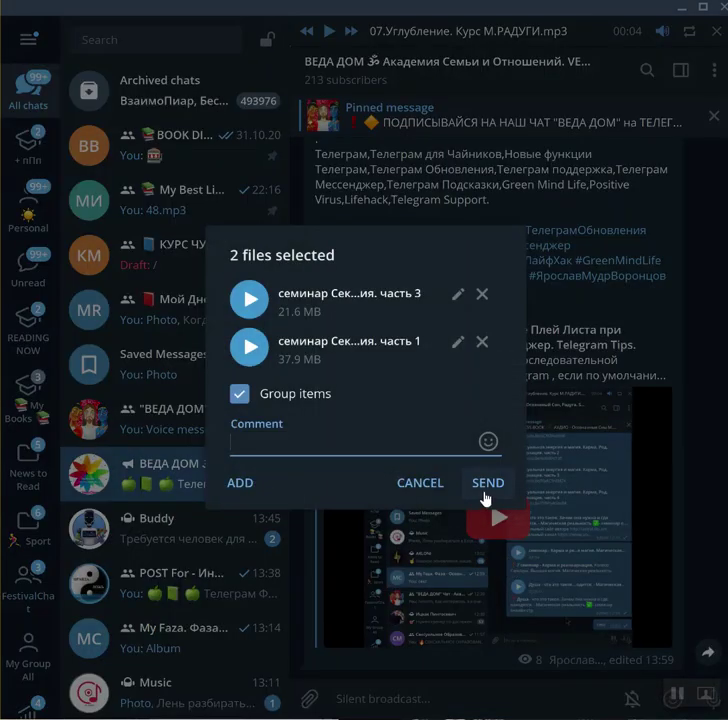
pyautogui.rightClick(489, 484)
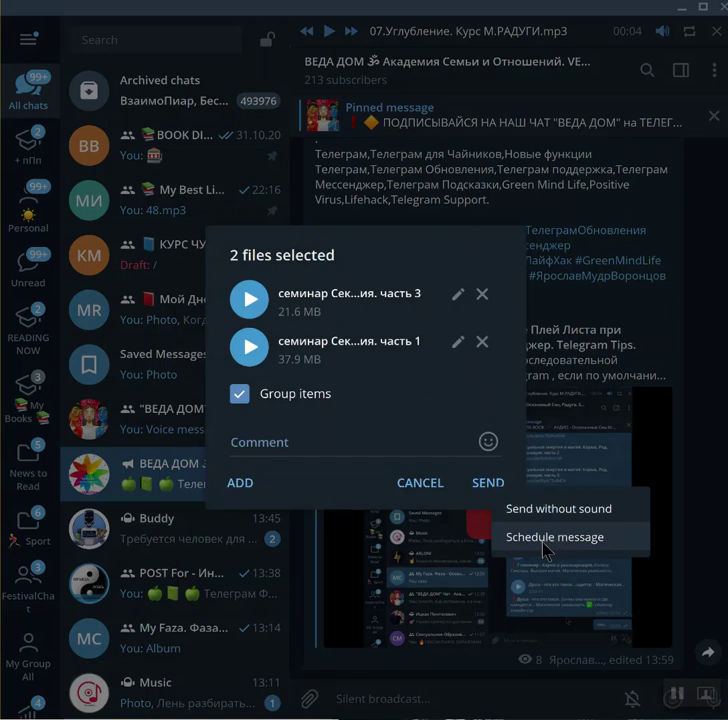
pyautogui.click(252, 413)
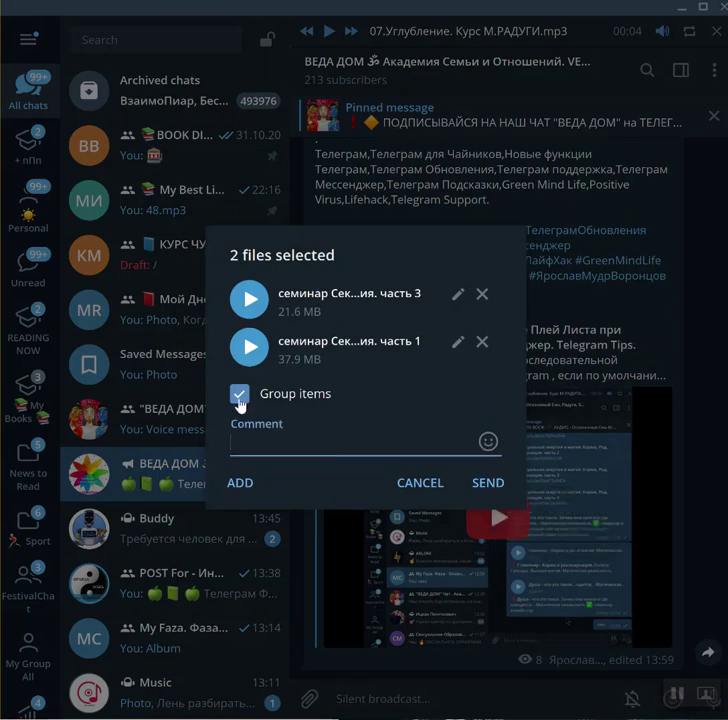
pyautogui.click(241, 396)
# Schedule the two ungrouped audio files for November 3 at 14:56, and return to the channel feed.
pyautogui.rightClick(488, 494)
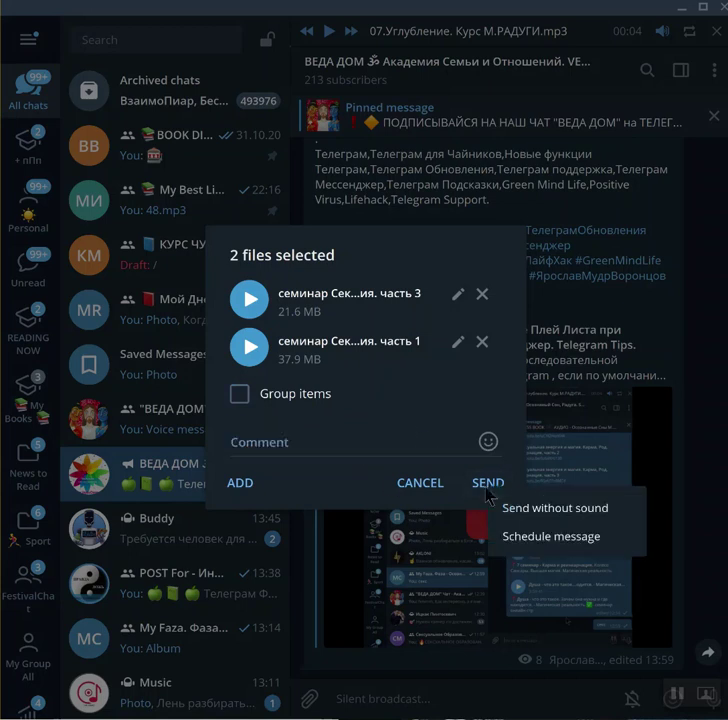
pyautogui.click(576, 547)
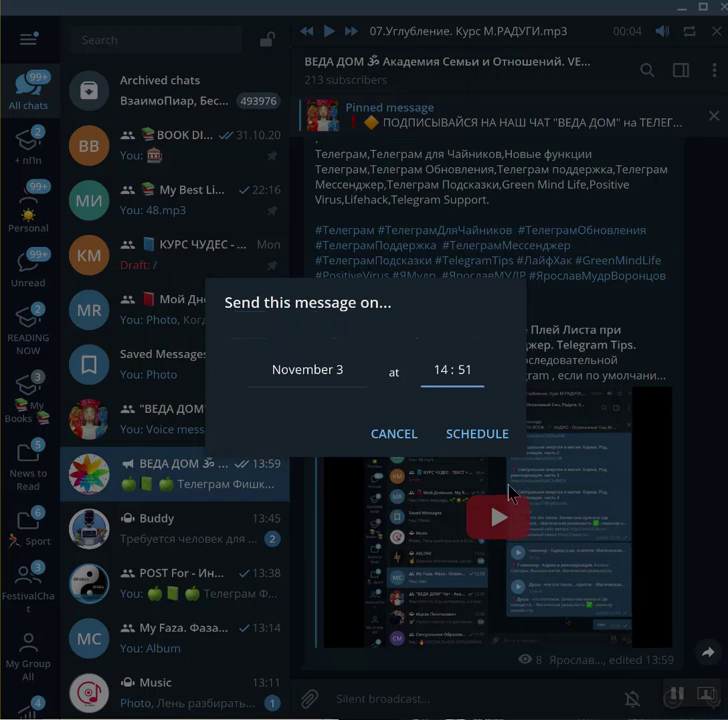
pyautogui.write('6')
pyautogui.click(480, 440)
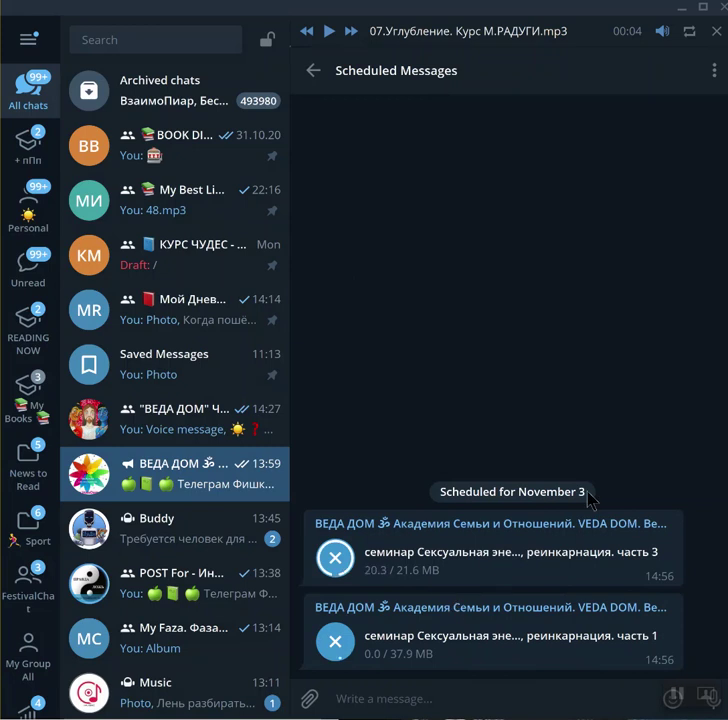
pyautogui.click(313, 76)
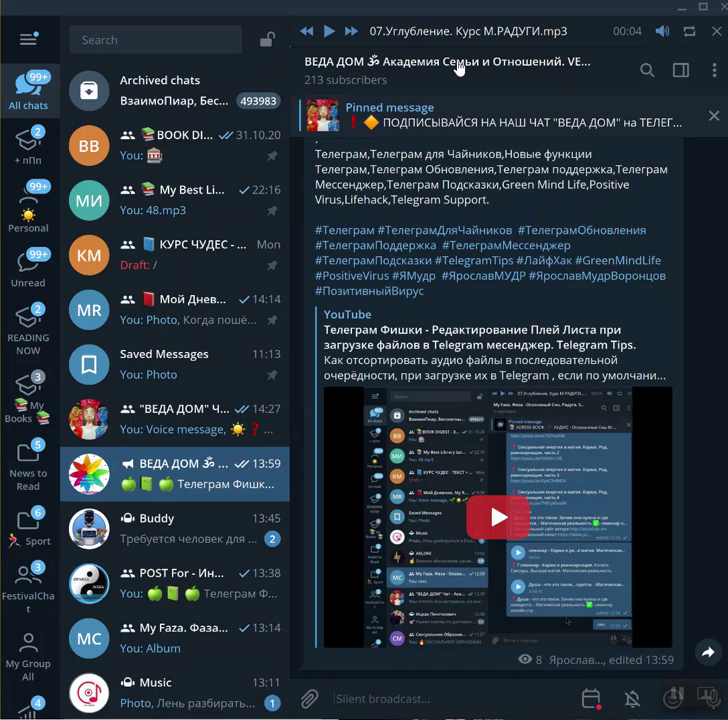
# Open the channel's info, review its description and shared media categories, and close it.
pyautogui.click(458, 67)
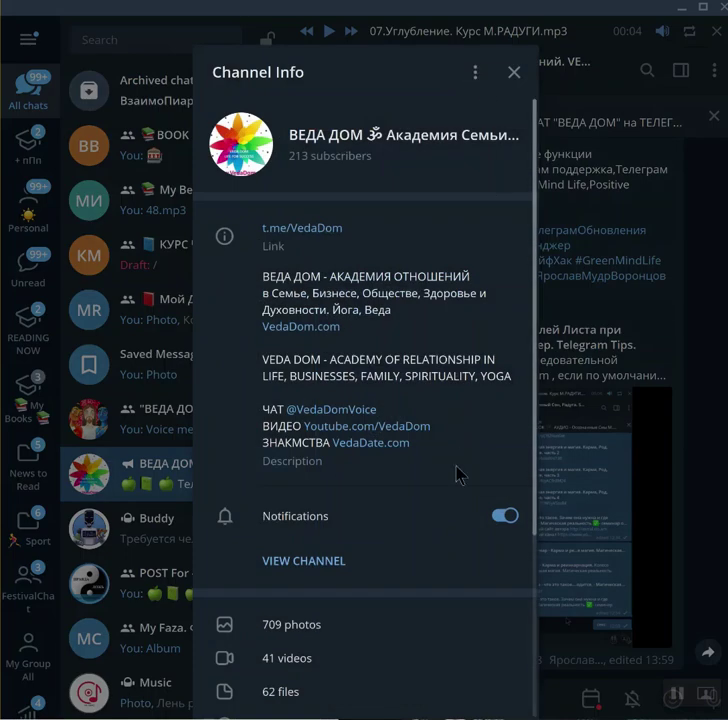
pyautogui.scroll(-2, 450, 454)
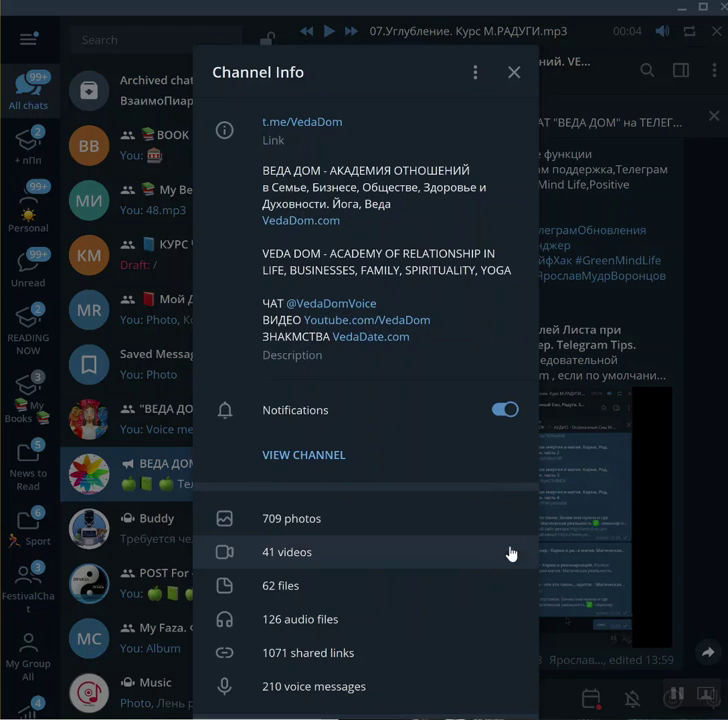
pyautogui.scroll(-2, 500, 555)
pyautogui.scroll(4, 472, 544)
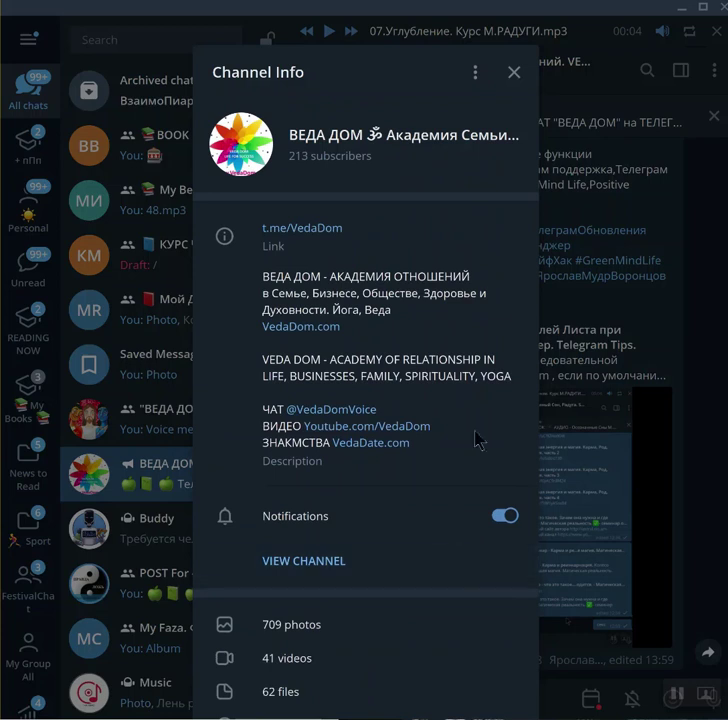
pyautogui.click(513, 73)
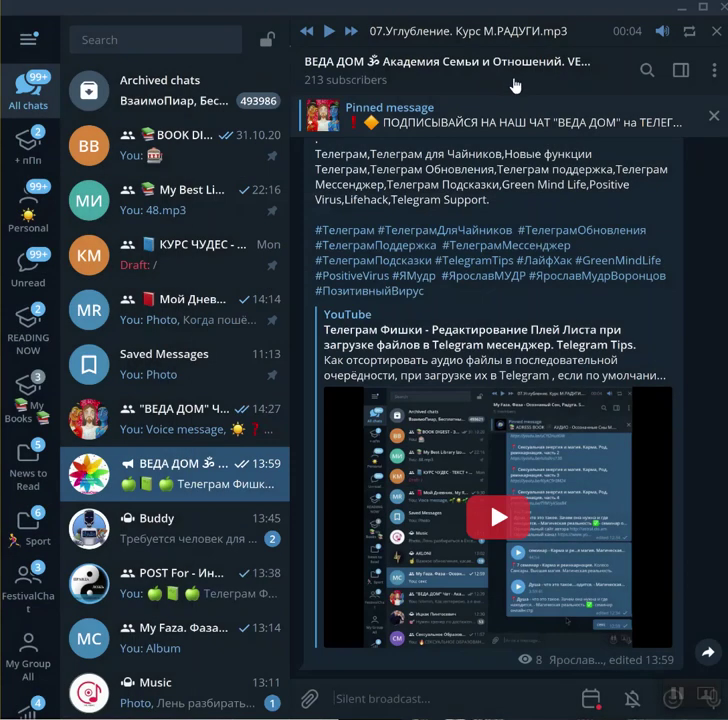